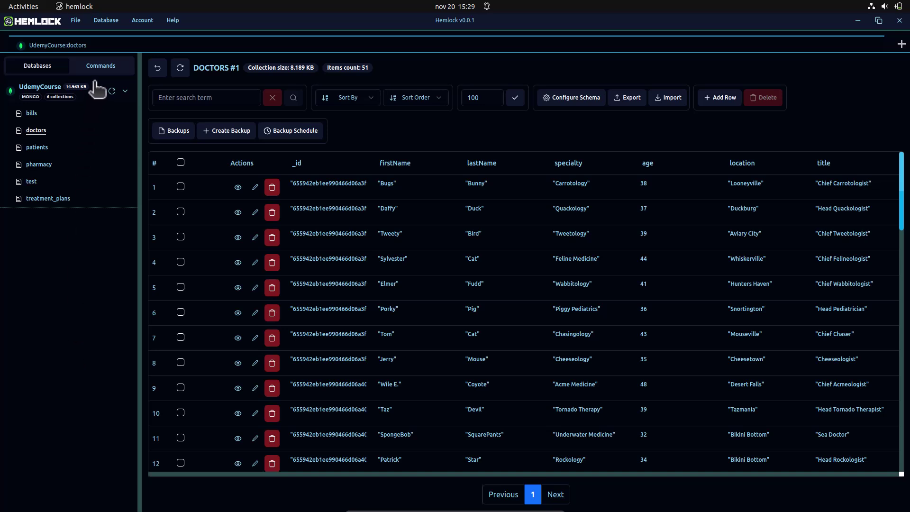
Step: Target UdemyCourse in the command editor and enter db.createCollection("departments") via autocomplete
click(100, 67)
click(254, 71)
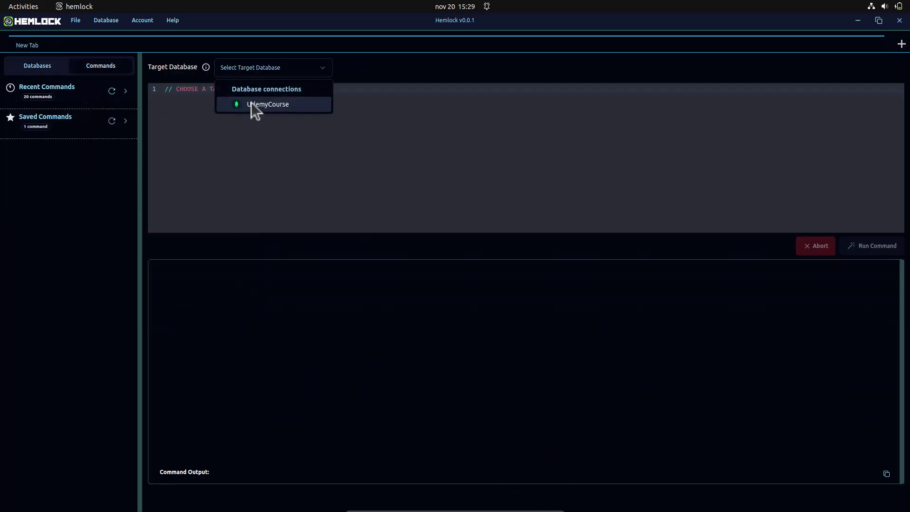
click(249, 107)
click(261, 135)
text(db.create)
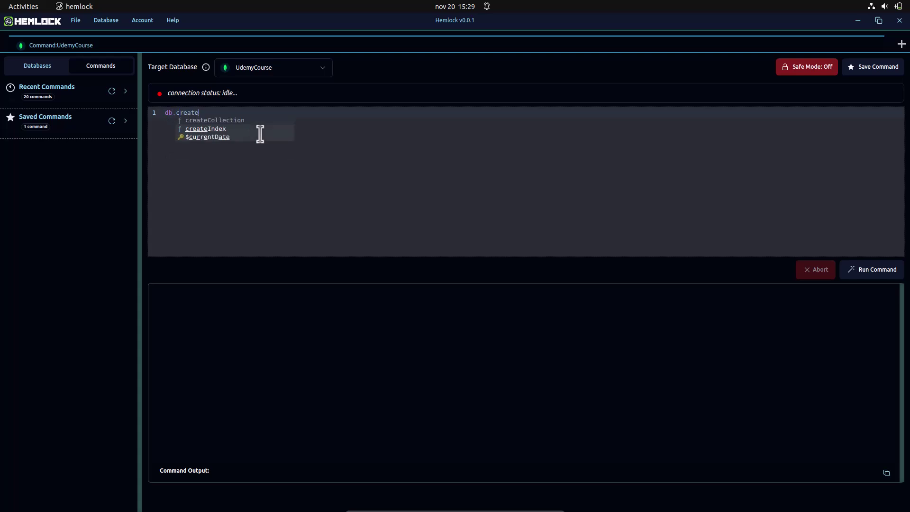
key(Return)
text(")
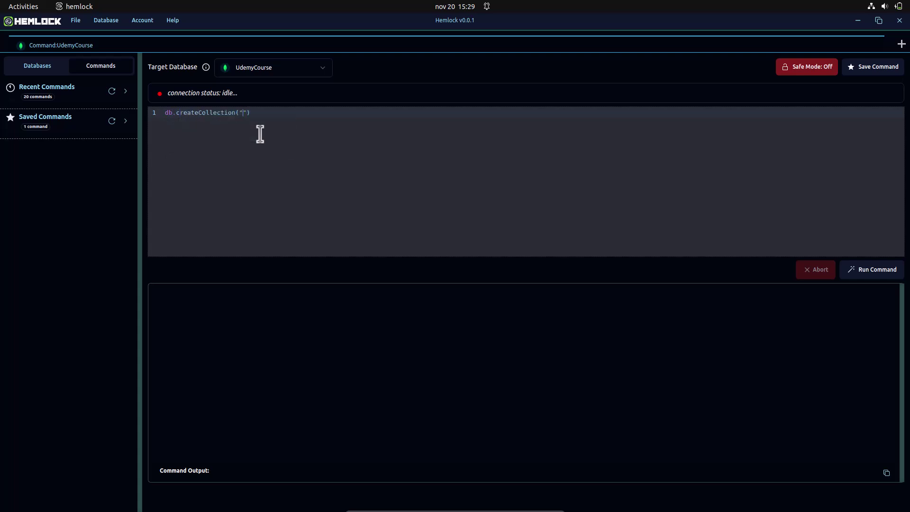
text(departments)
Step: Create the departments collection and import departments.json from Downloads into it
click(872, 270)
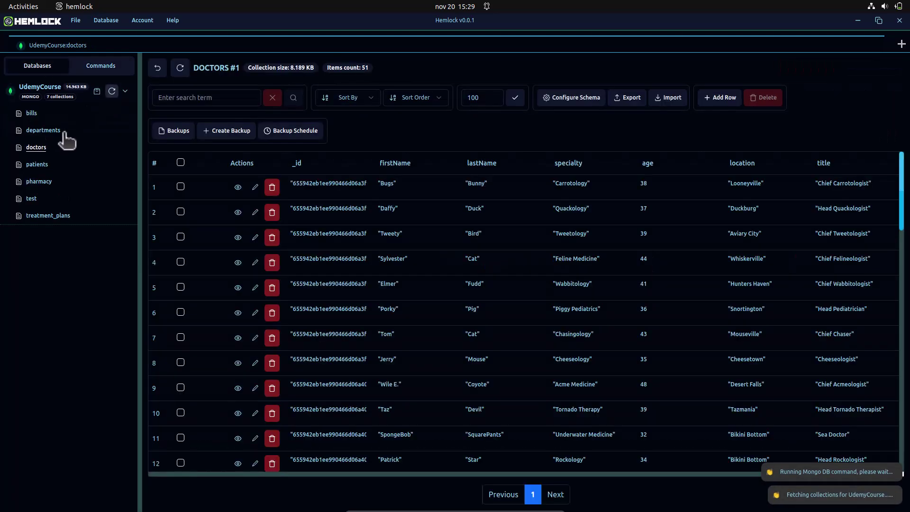
click(44, 131)
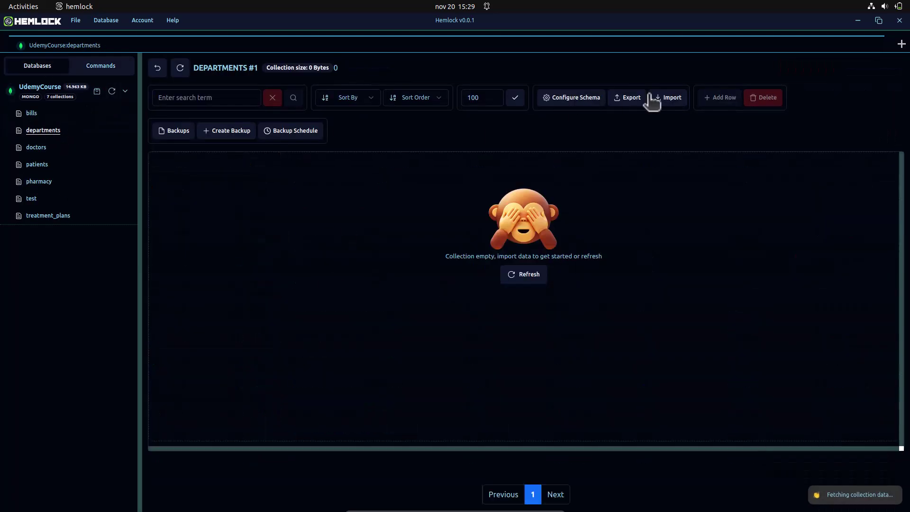
click(655, 99)
click(653, 146)
click(143, 65)
double_click(142, 65)
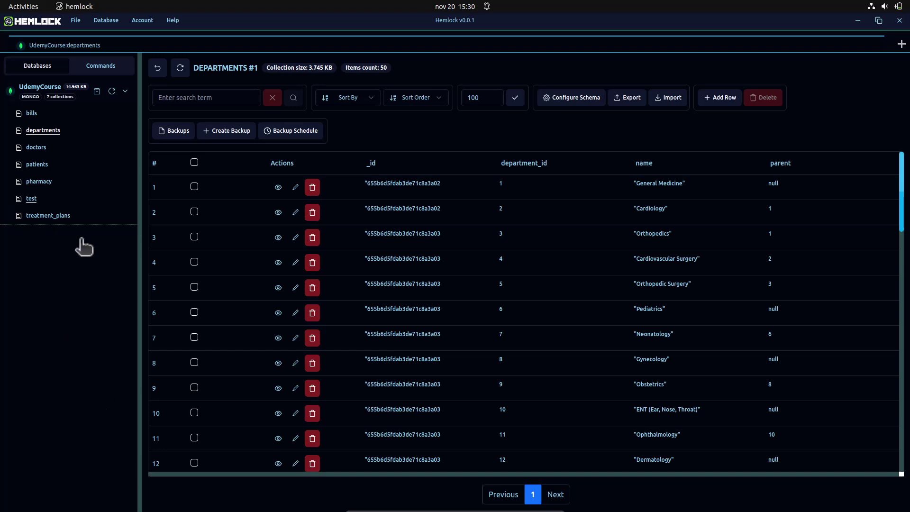
Step: Inspect the Orthopedic Surgery and Pediatrics rows, then return to the command editor
click(278, 288)
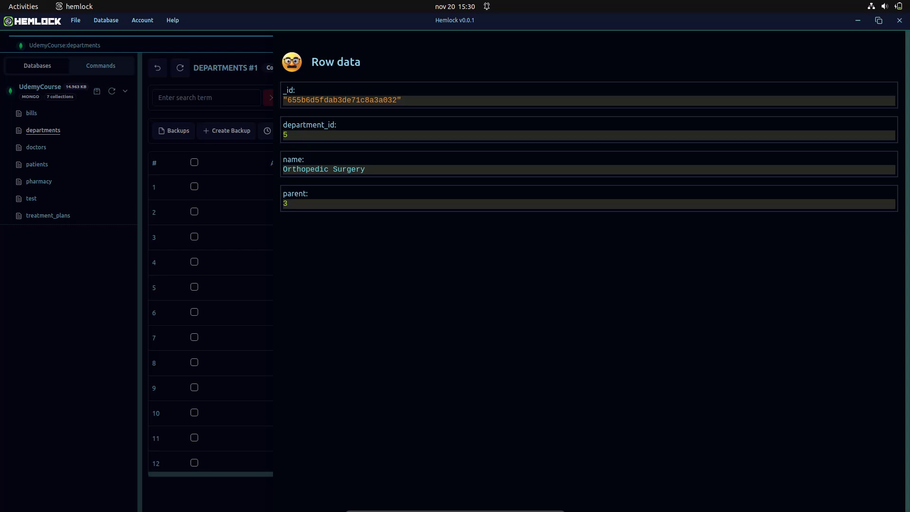
click(221, 498)
click(278, 313)
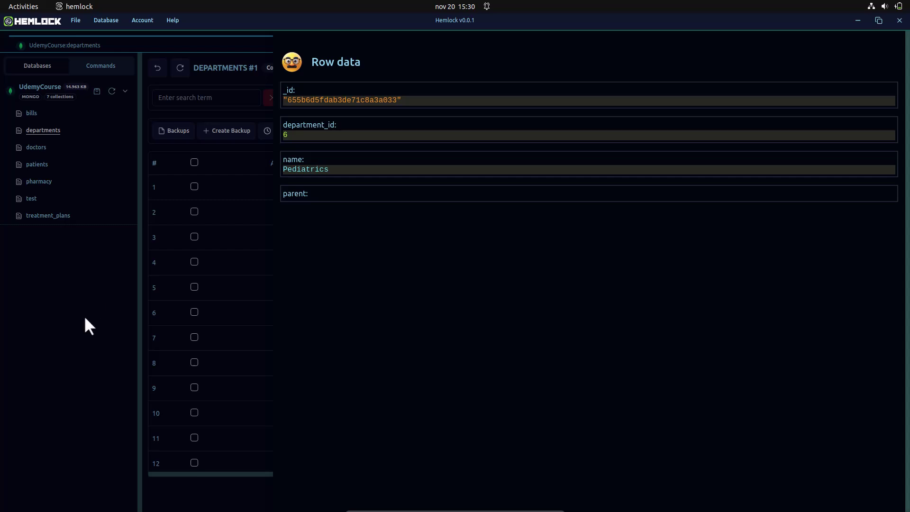
click(100, 66)
Step: Replace the old command with db.departments.find({ ancestors: 1 }) and run it, returning nothing
drag(178, 112, 321, 112)
key(BackSpace)
text(departments)
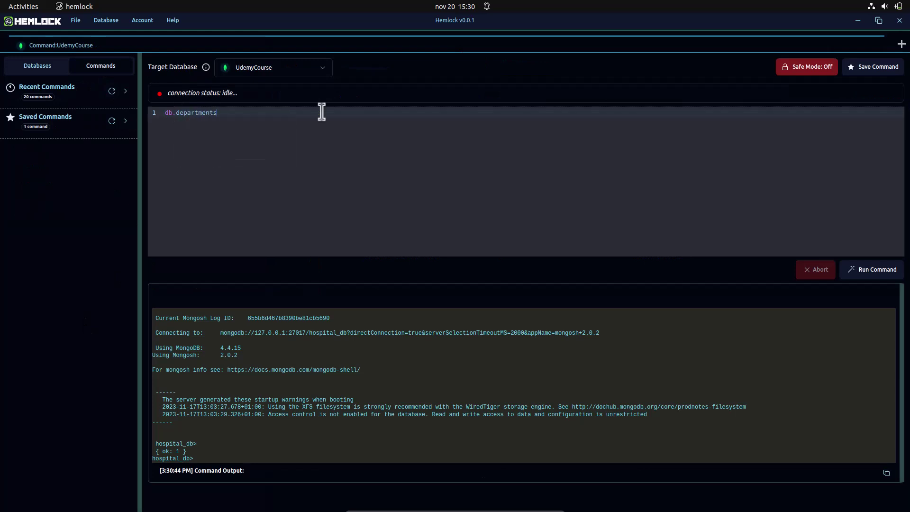
text(.find({ ancestors: )
text(1)
key(ctrl+Return)
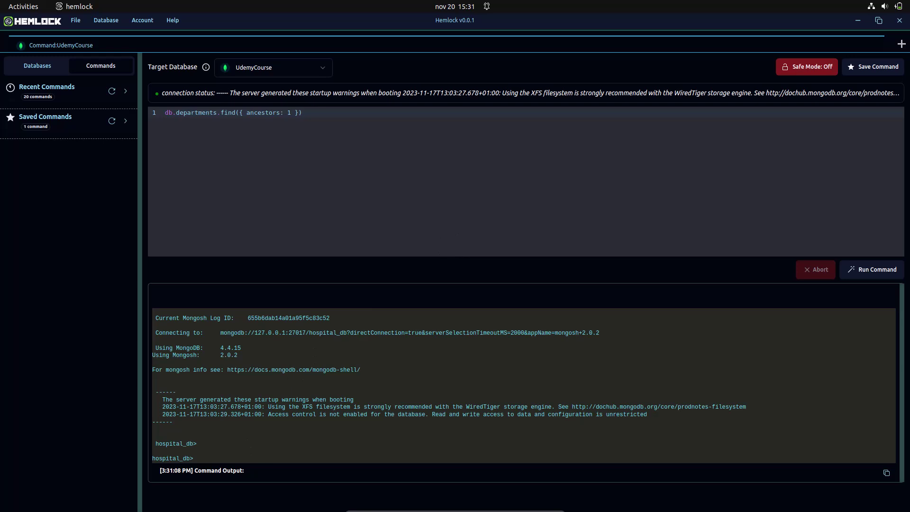
Step: Write a departments aggregate: $graphLookup department_id to parent, as subdepartments, maxDepth 10
shift+click(220, 113)
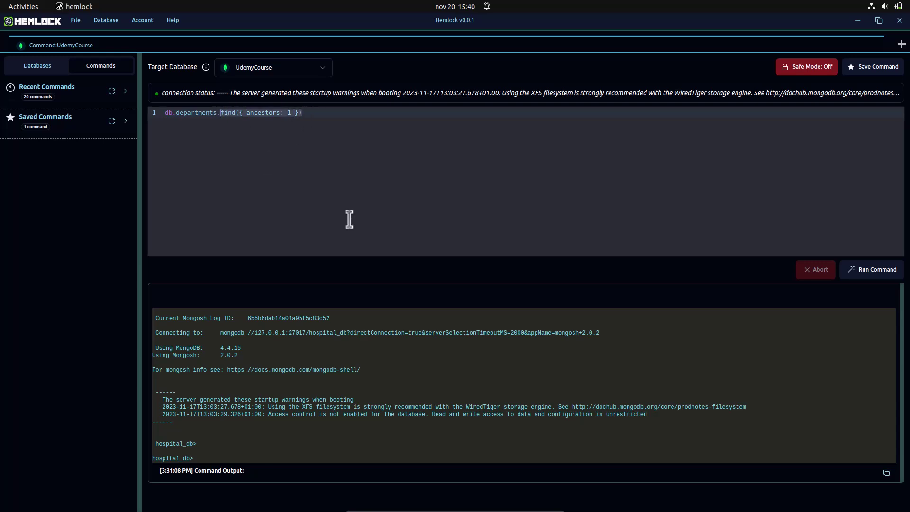
text(aggregate()
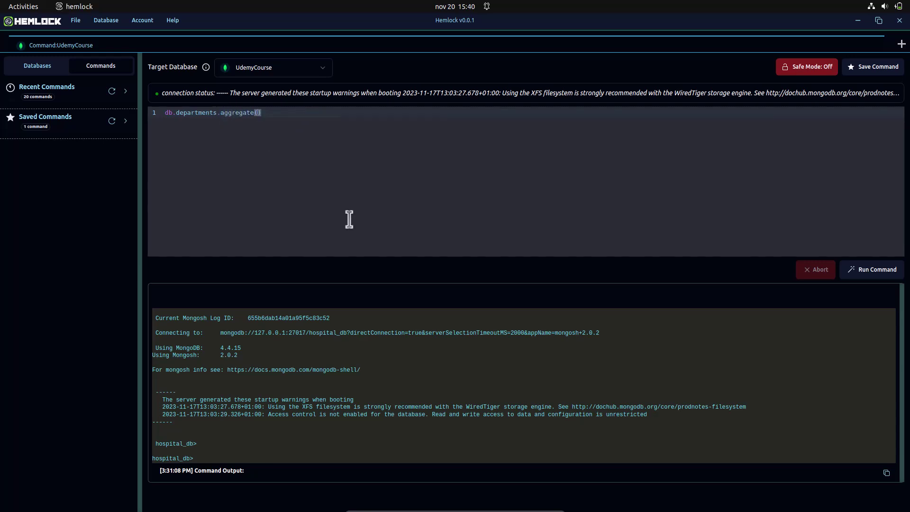
text([)
key(Return)
text({)
key(Return)
text($graphLook)
text(up: {)
key(Return)
text(fr)
text(om)
key(Tab)
key(Tab)
text("department)
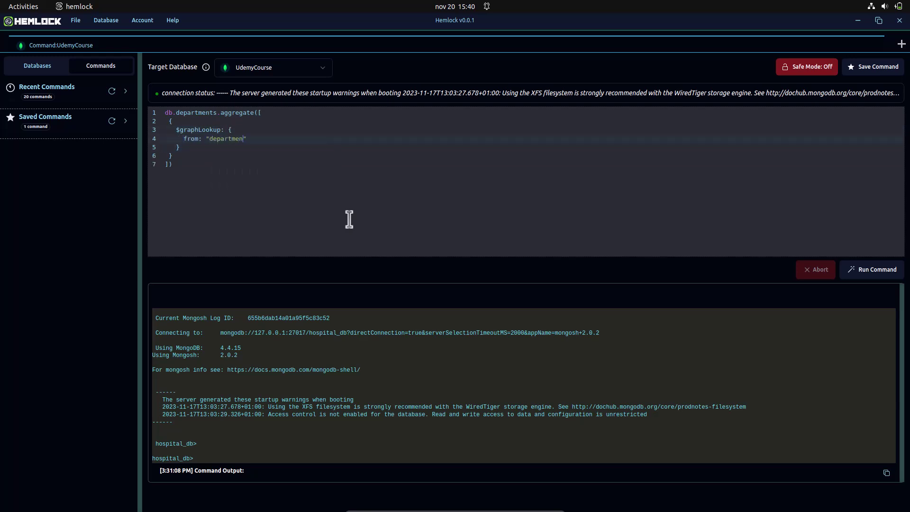
text(s",    )
text(startWith: )
text("$de)
text(partment_id")
text(,)
key(Return)
text(connectFromField: "department)
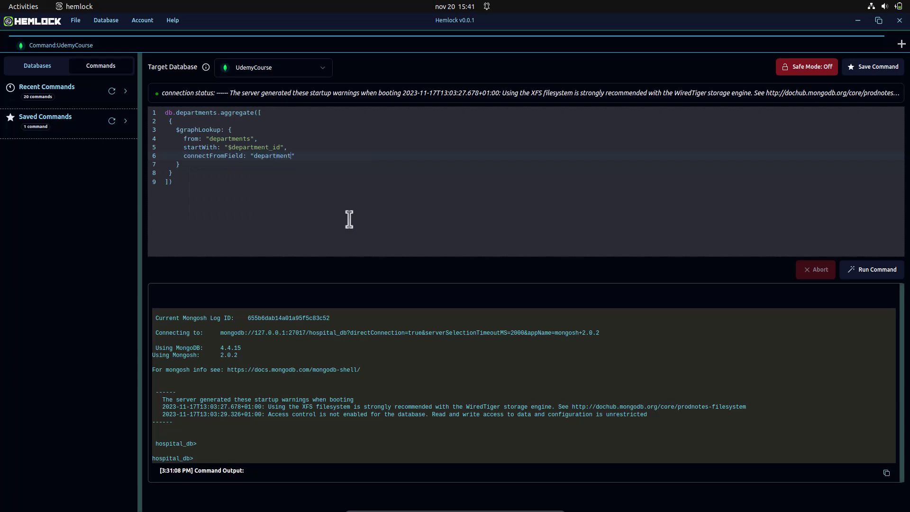
text(_id",)
key(Return)
text(connectToField: ")
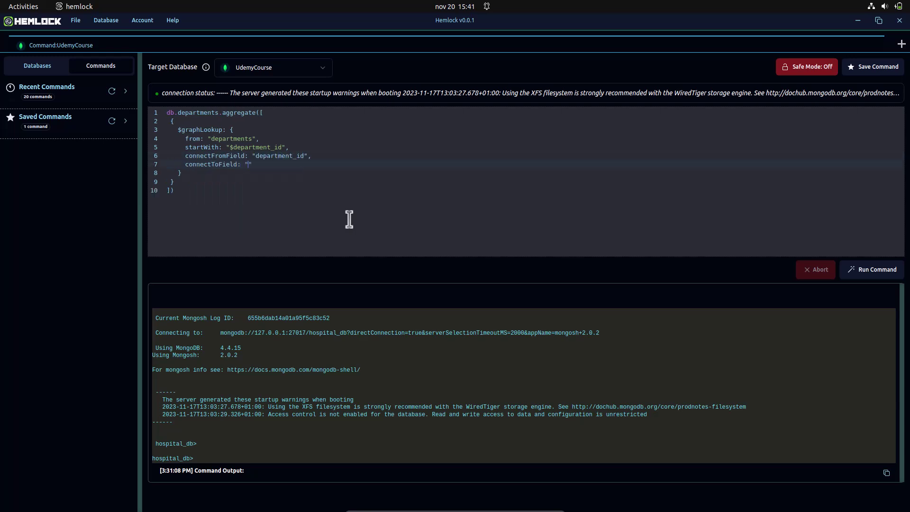
text(parent",as: "subdepartments",)
key(Return)
text(maxDe)
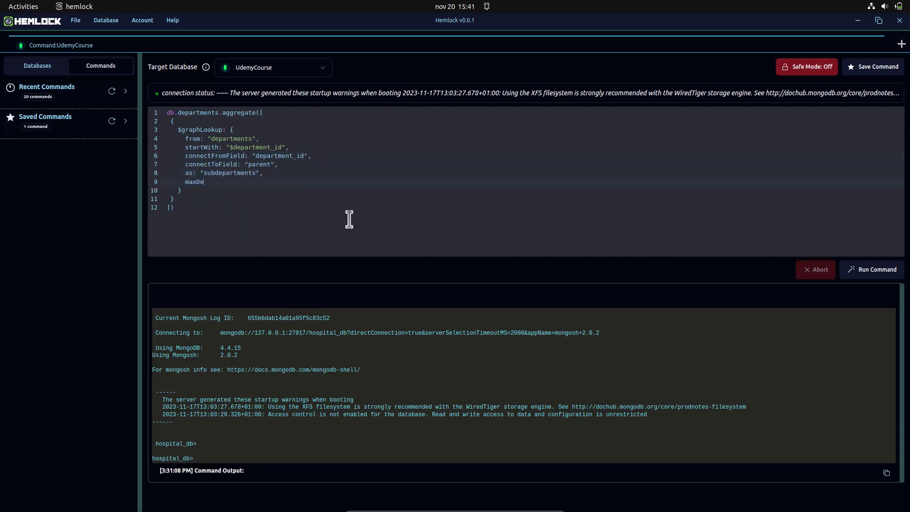
text(pth: 10)
Step: Run the $graphLookup aggregate and select General Medicine's subdepartments array in the output
click(874, 271)
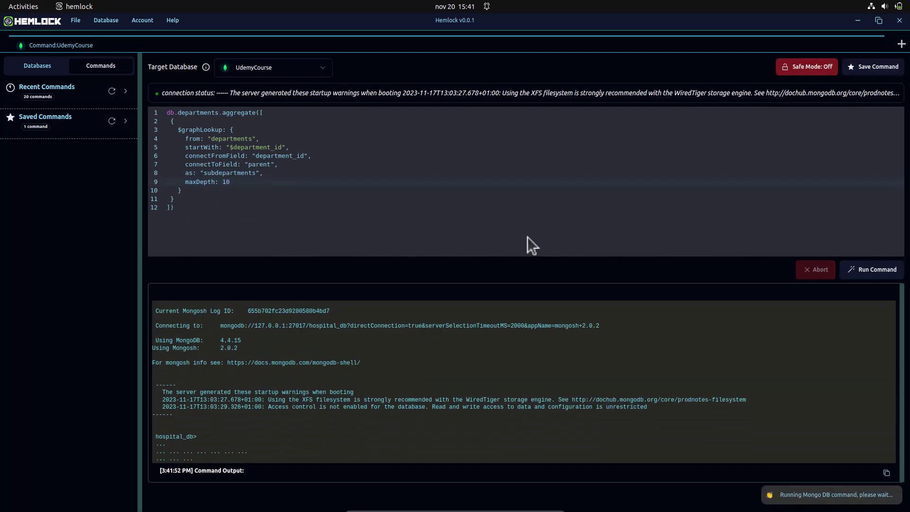
scroll(344, 378, up, 5)
scroll(344, 377, up, 5)
scroll(344, 377, up, 5)
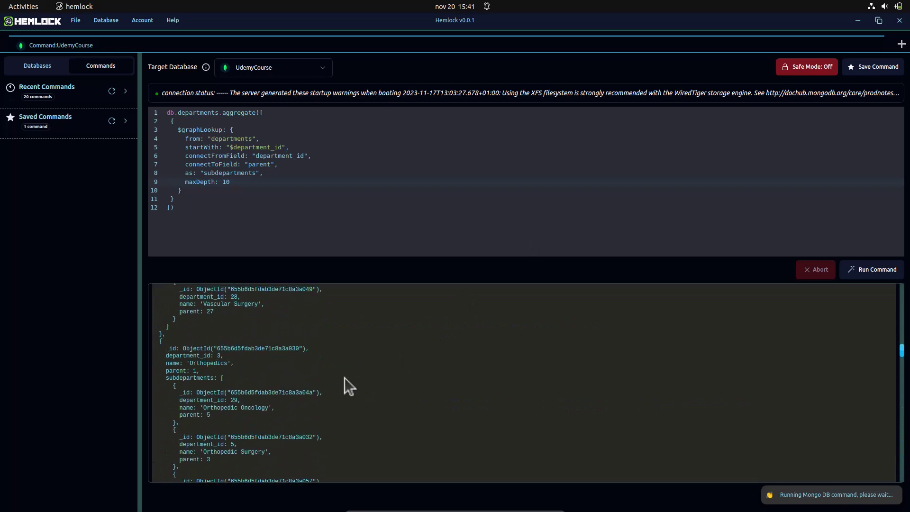
scroll(345, 378, up, 3)
scroll(346, 378, up, 3)
scroll(345, 378, up, 3)
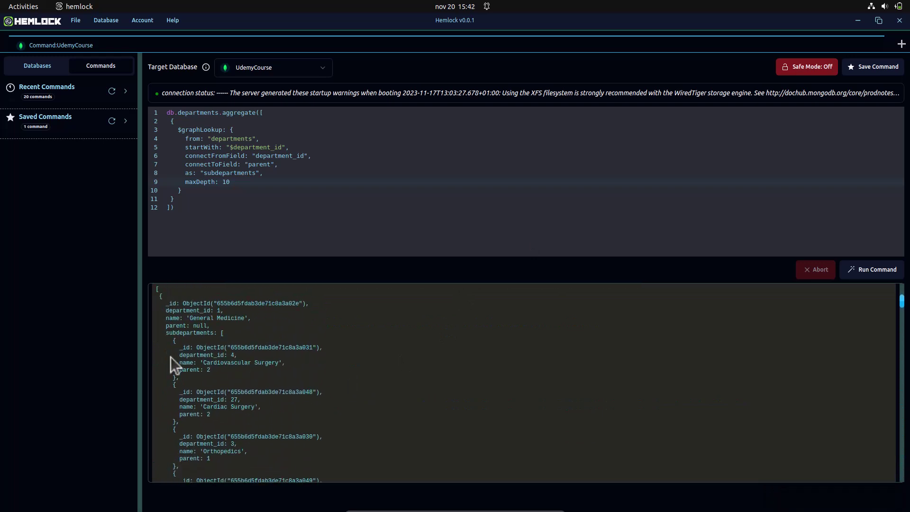
drag(166, 333, 294, 459)
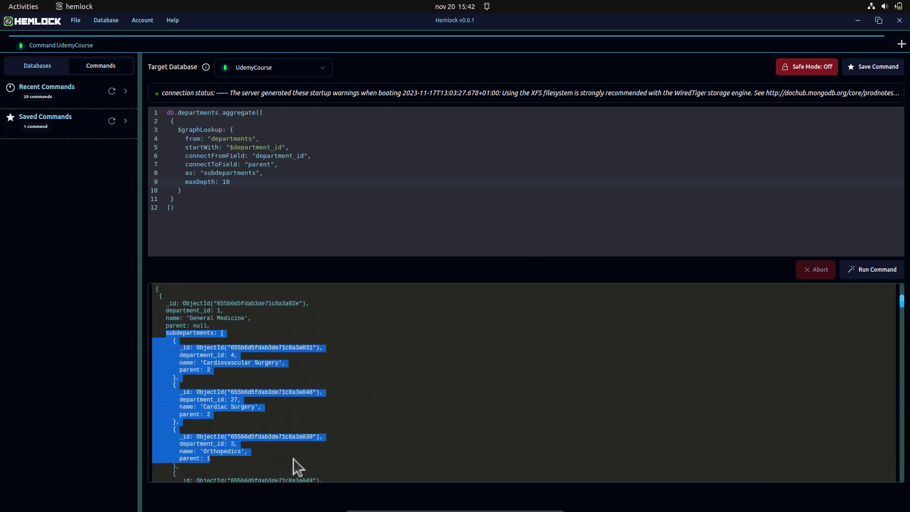